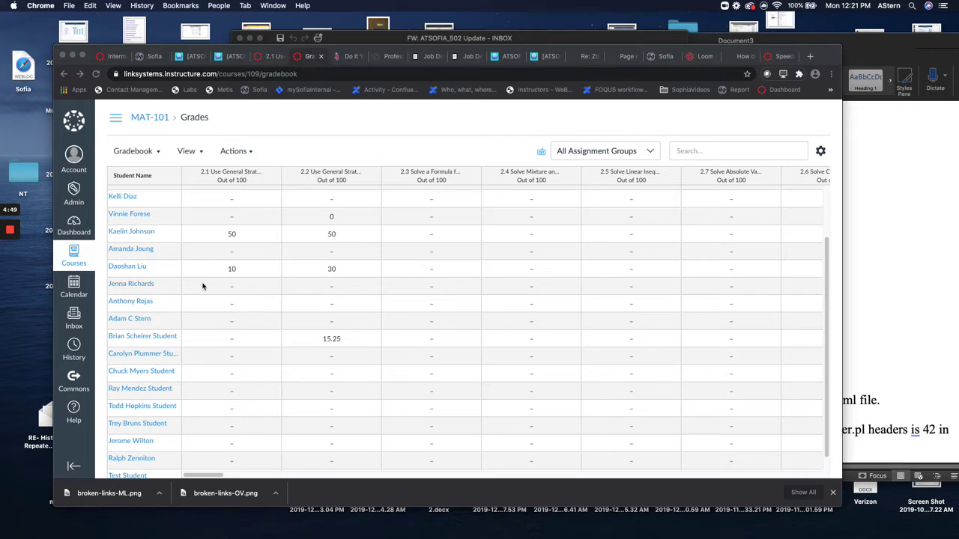
Open the progress report of the Sofia tool in the MAT-101 course
click(161, 122)
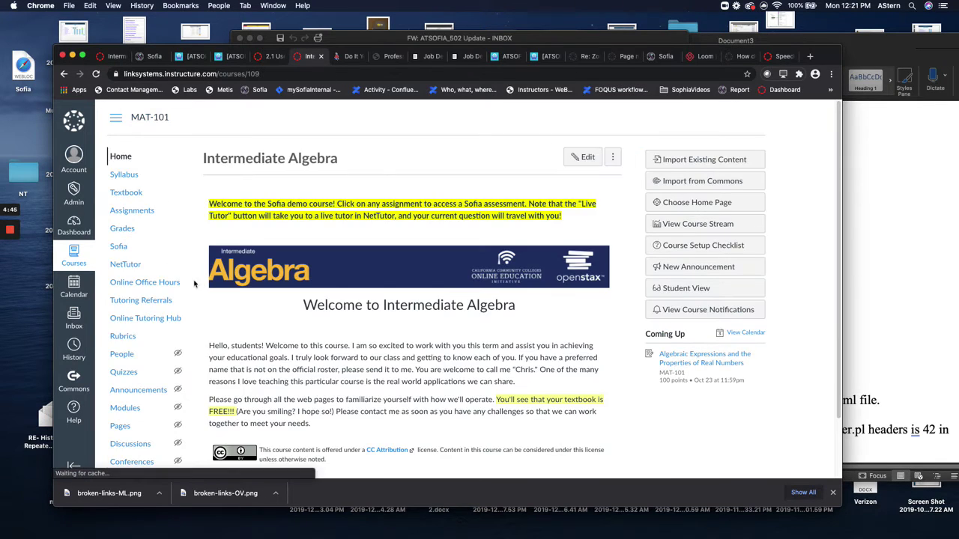
click(129, 250)
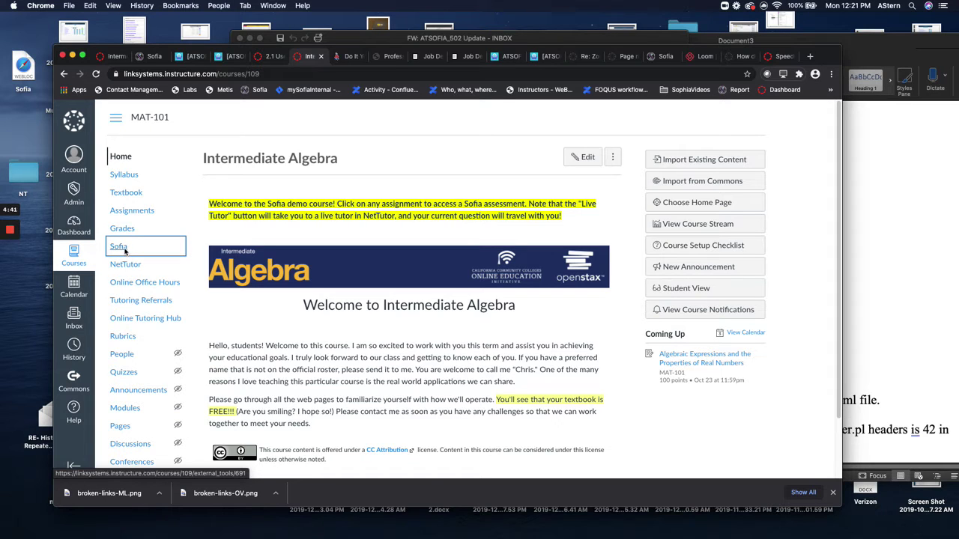
click(124, 253)
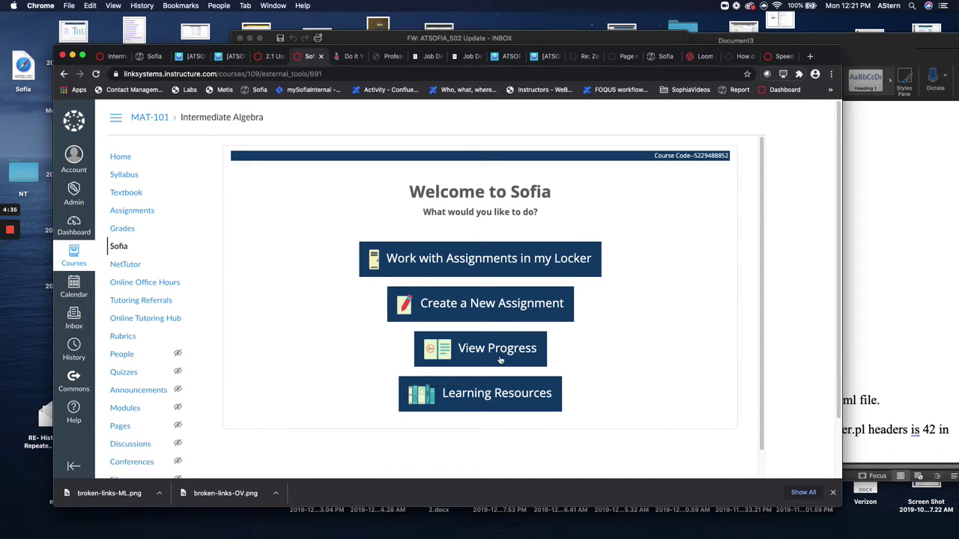
click(501, 358)
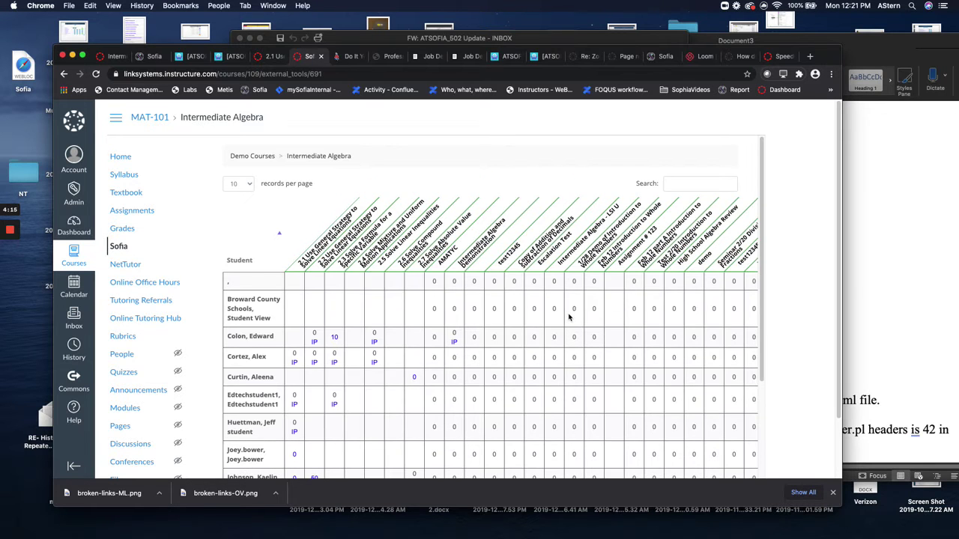
Open a student's question breakdown for 2.3 Solve a Formula for a Specific Variable and save its scores
scroll(324, 384, down, 3)
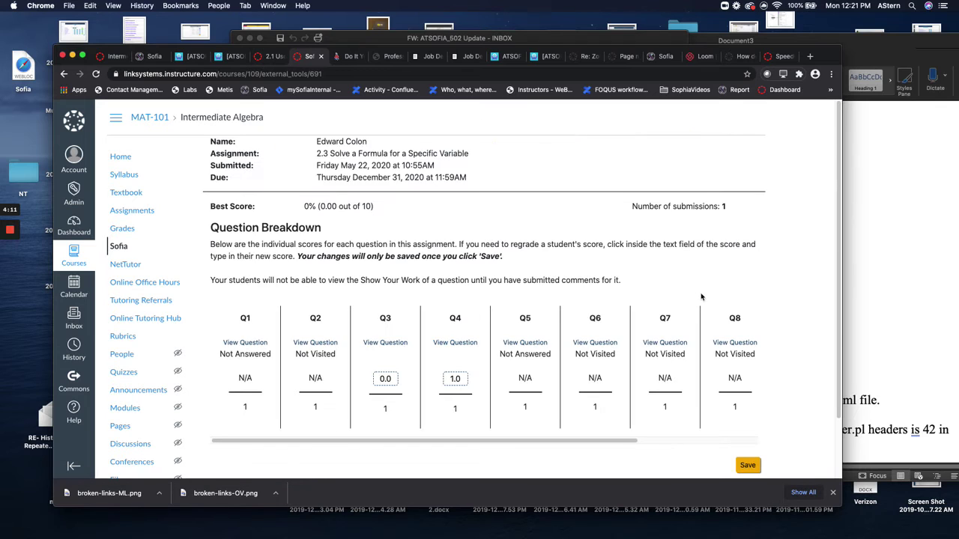
click(743, 465)
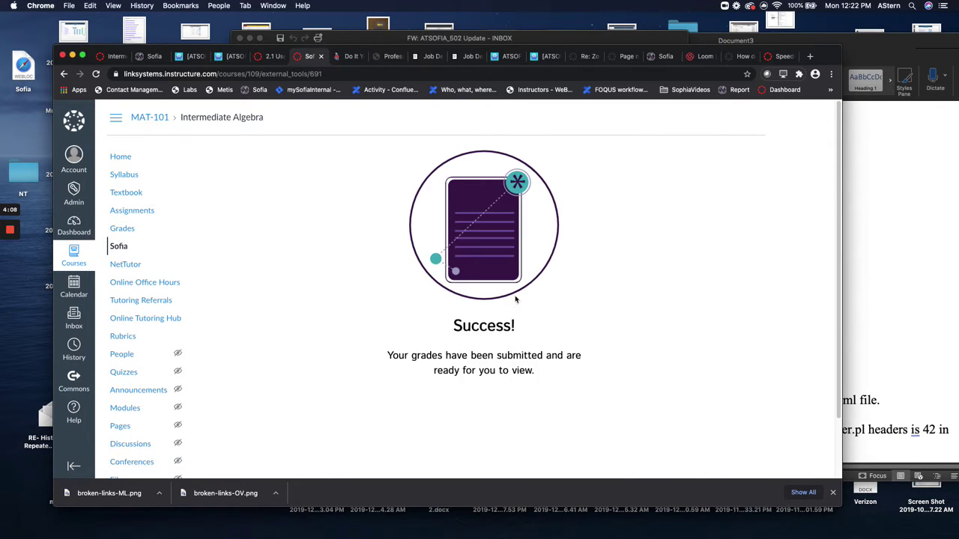
scroll(476, 323, down, 1)
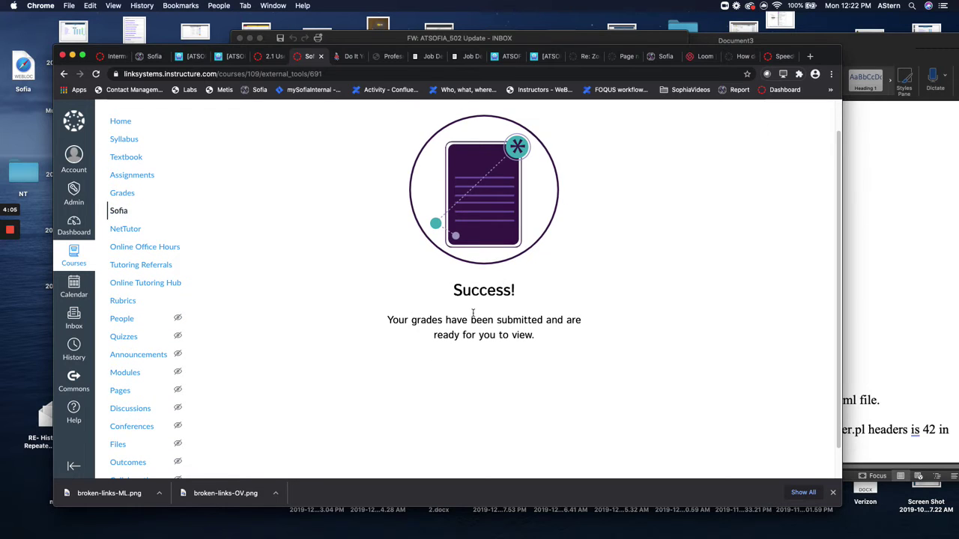
scroll(473, 313, up, 1)
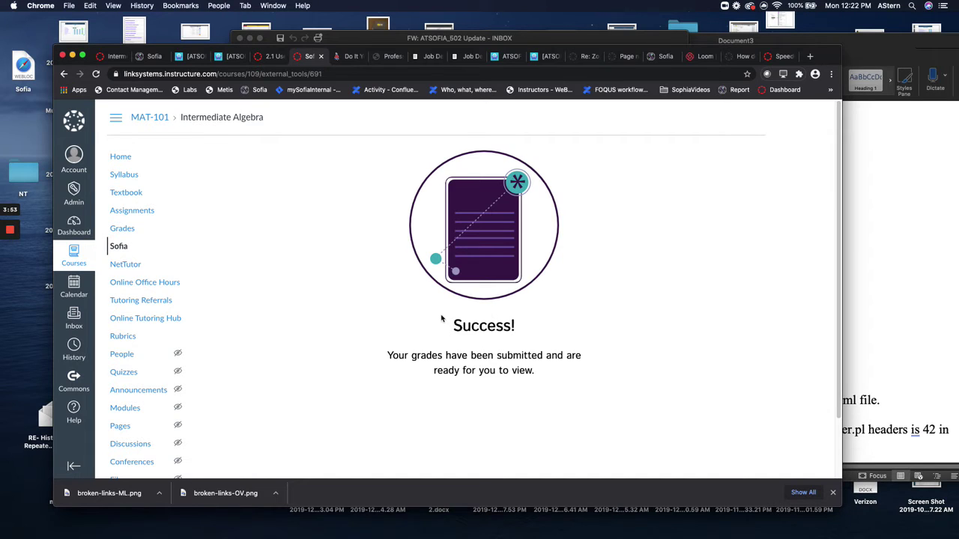
Open the assignment 2.1 Use General Strategy to Solve Linear Equations in SpeedGrader
click(135, 216)
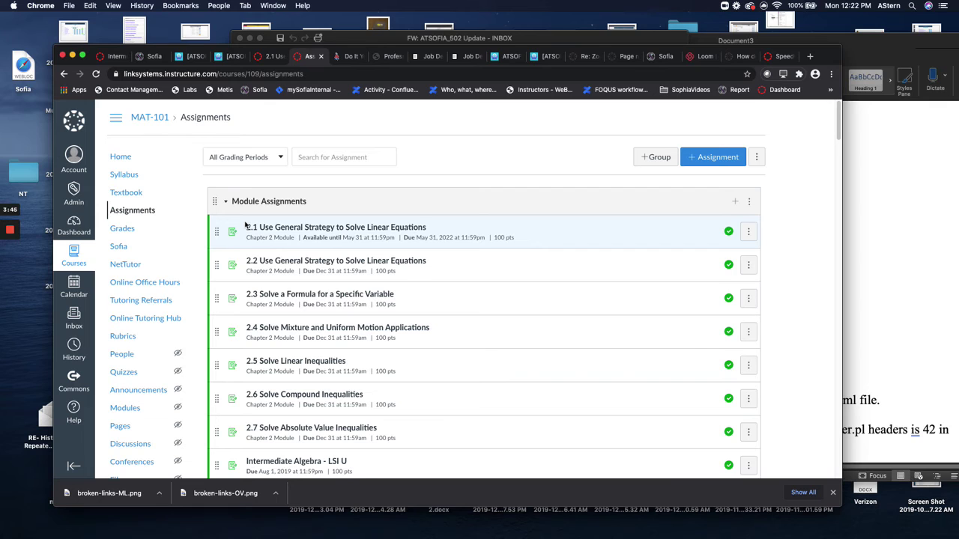
click(400, 234)
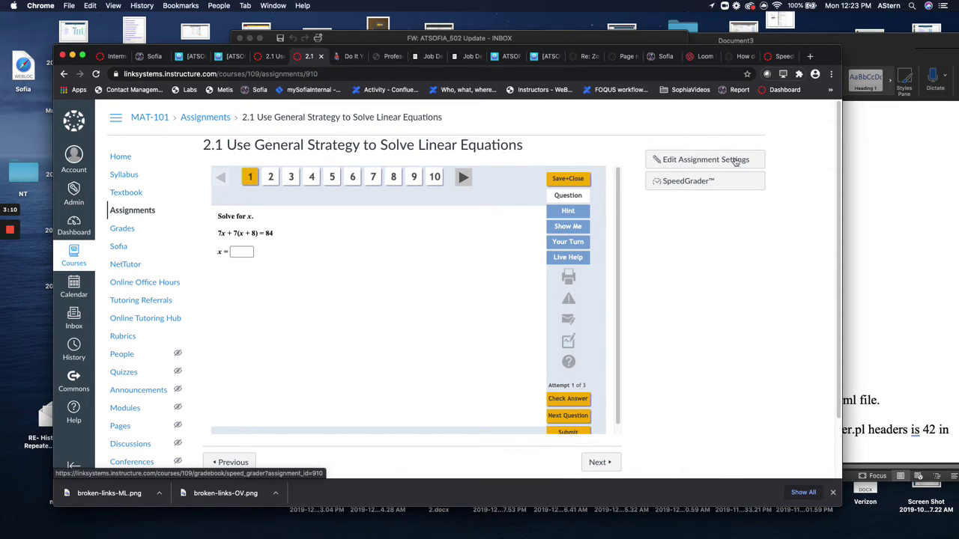
click(739, 188)
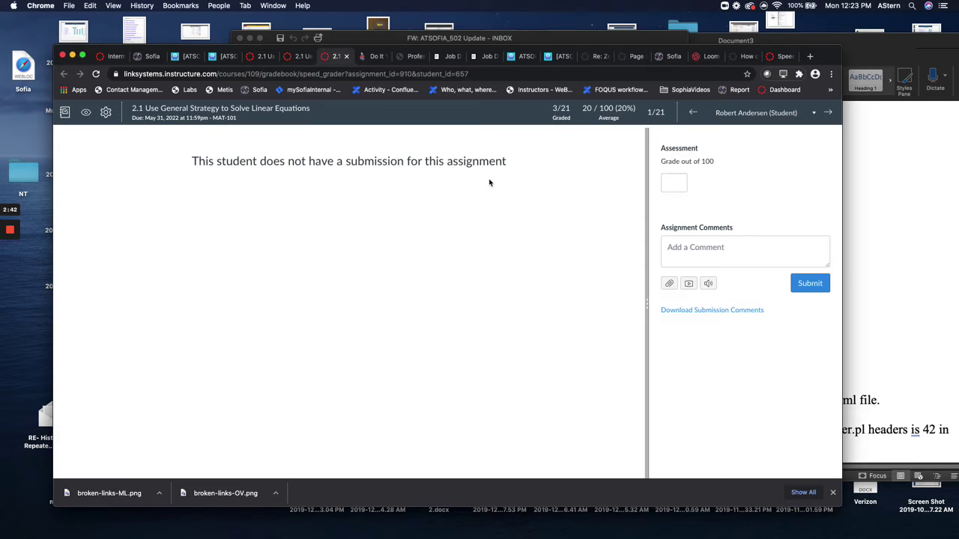
Go to the second student's 2.1 submission and look over its question breakdown
click(829, 113)
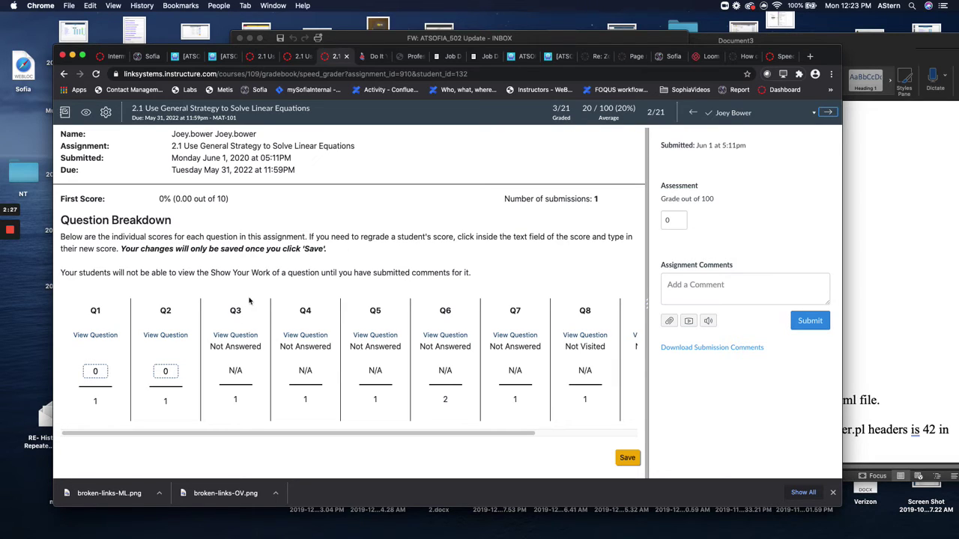
click(164, 342)
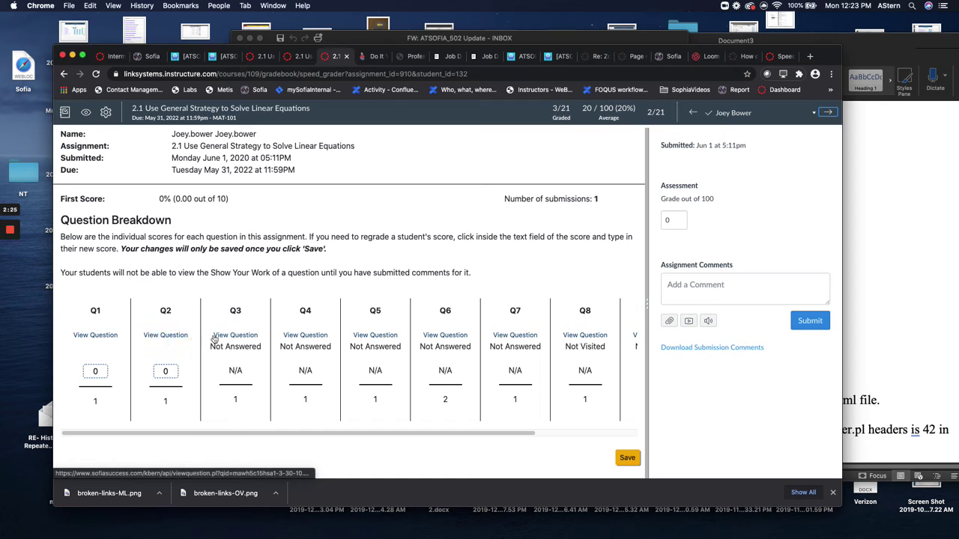
click(297, 339)
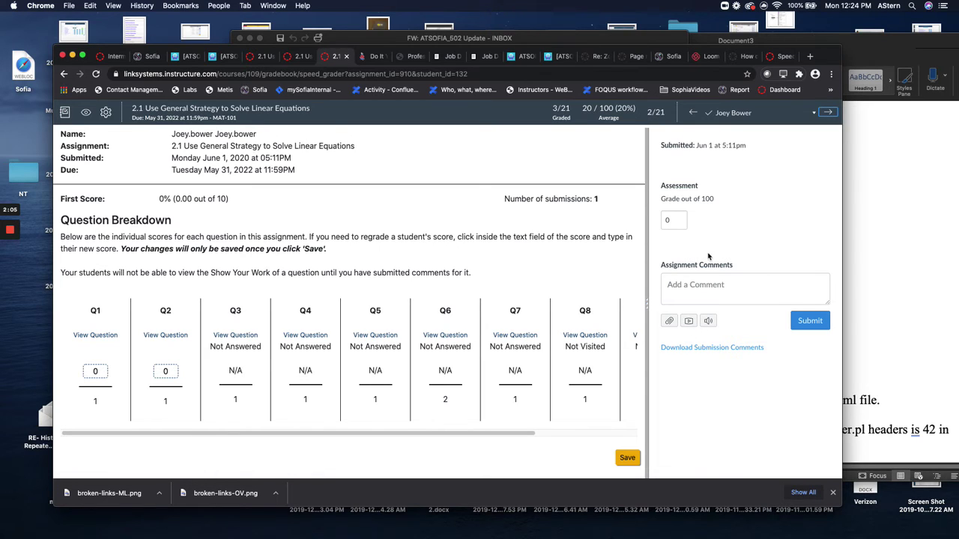
Look through the SpeedGrader student list for assignment 2.1 and advance to the fourth student
click(829, 113)
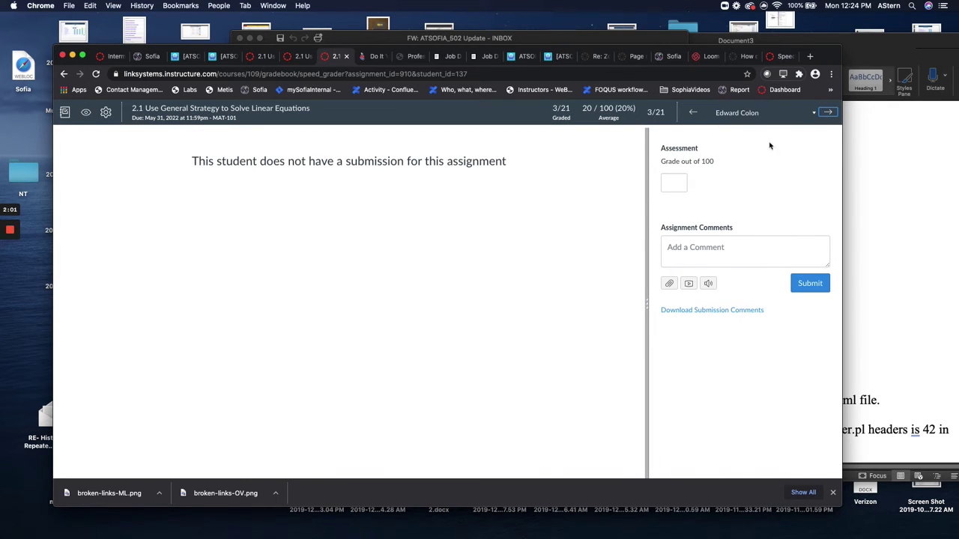
click(814, 114)
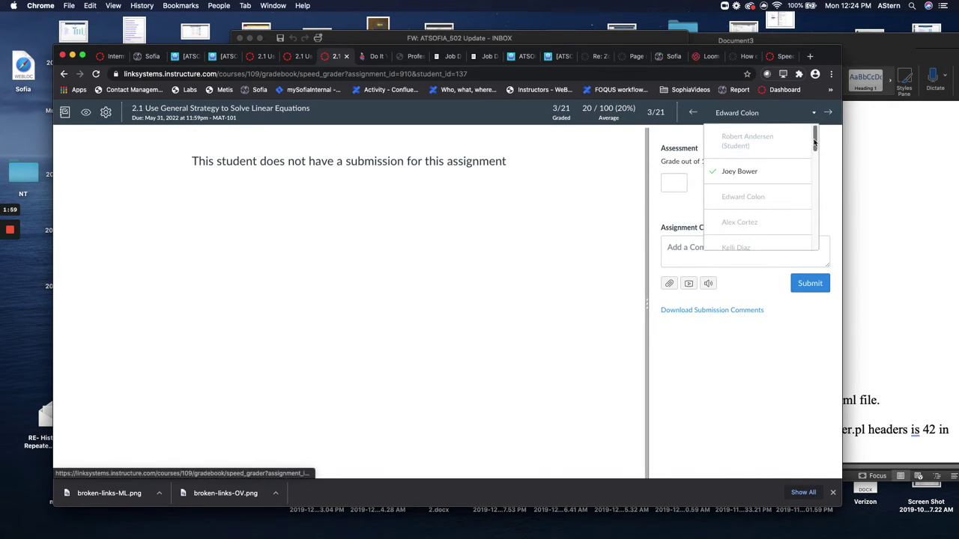
drag(814, 142, 816, 196)
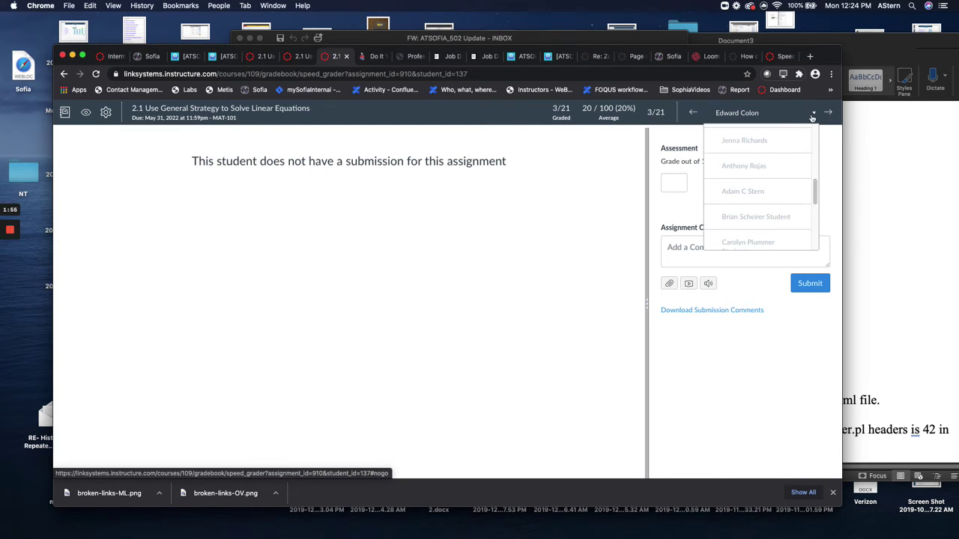
click(812, 114)
click(812, 114)
mouse_move(815, 142)
mouse_down()
mouse_move(818, 252)
mouse_move(813, 161)
mouse_move(802, 141)
mouse_up()
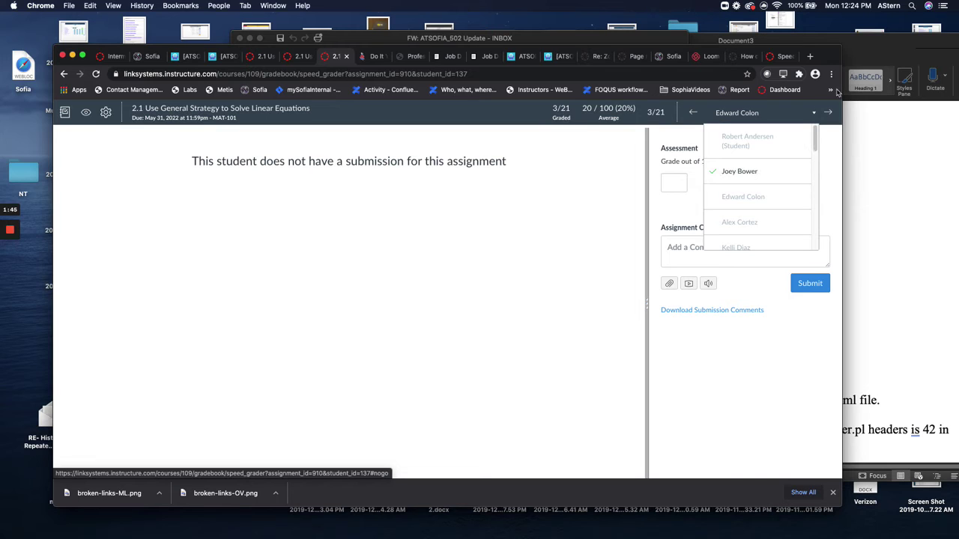
click(828, 112)
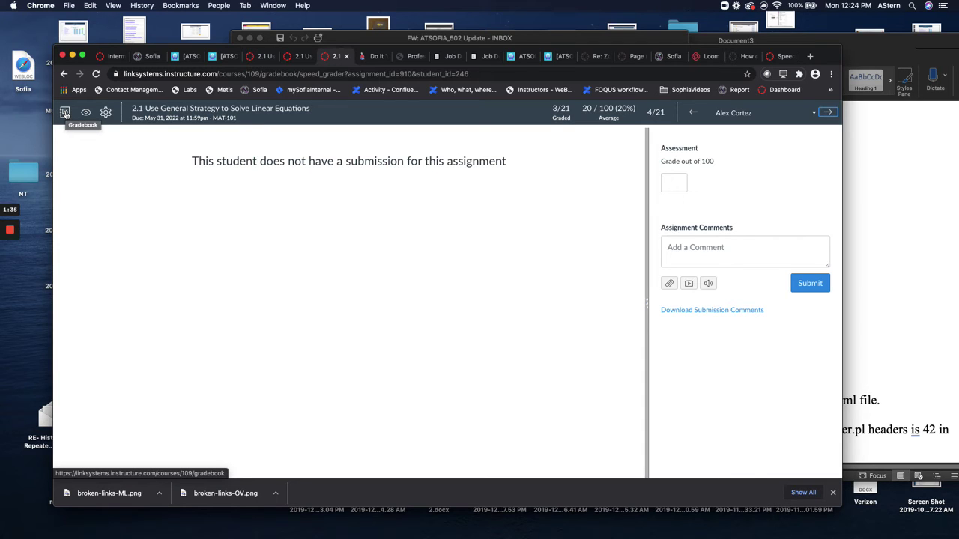
Return to the gradebook and open the course assignment 2.3 Solve a Formula for a Specific Variable in SpeedGrader
click(65, 113)
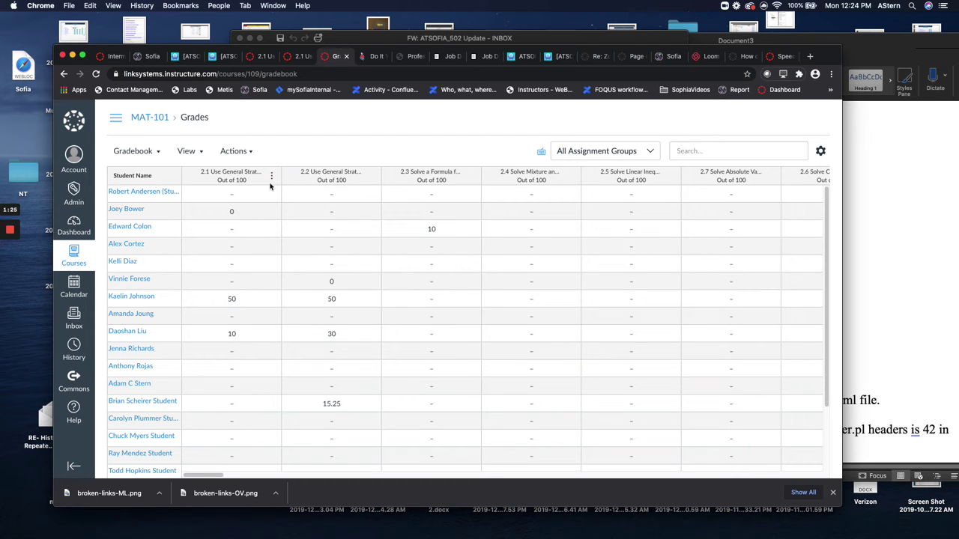
click(142, 122)
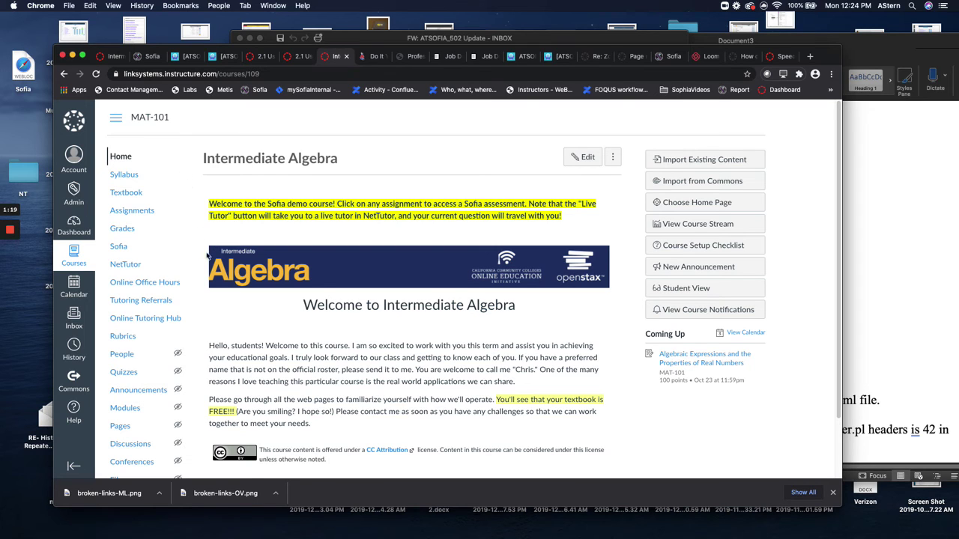
click(117, 215)
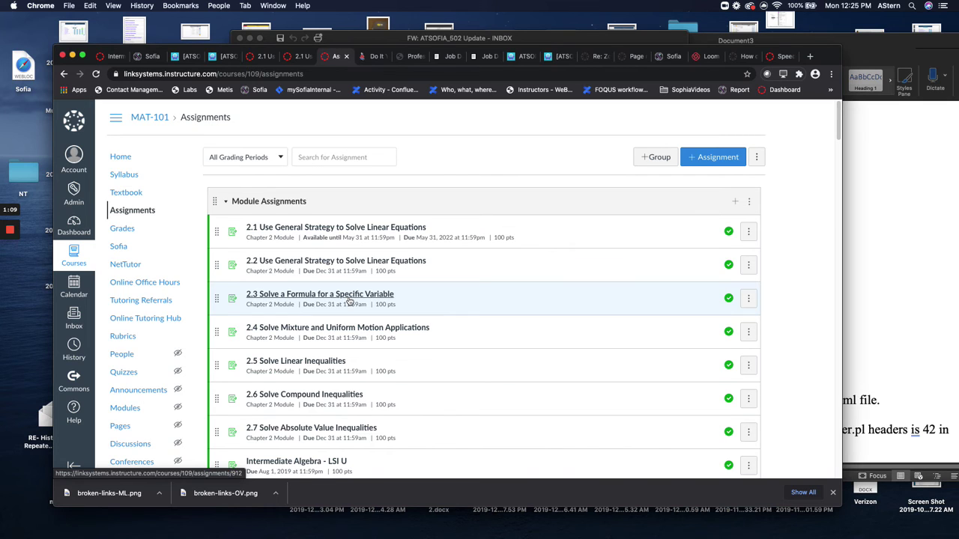
click(349, 301)
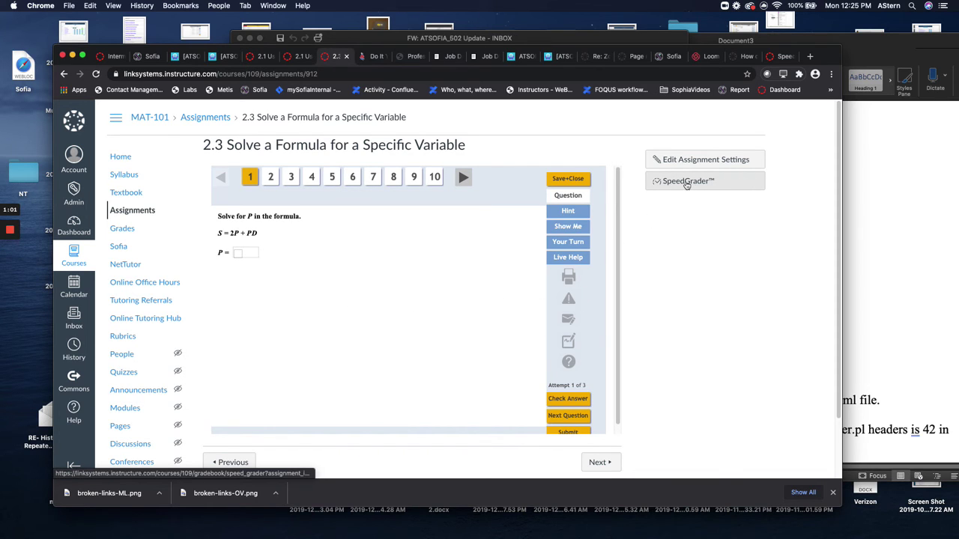
click(688, 184)
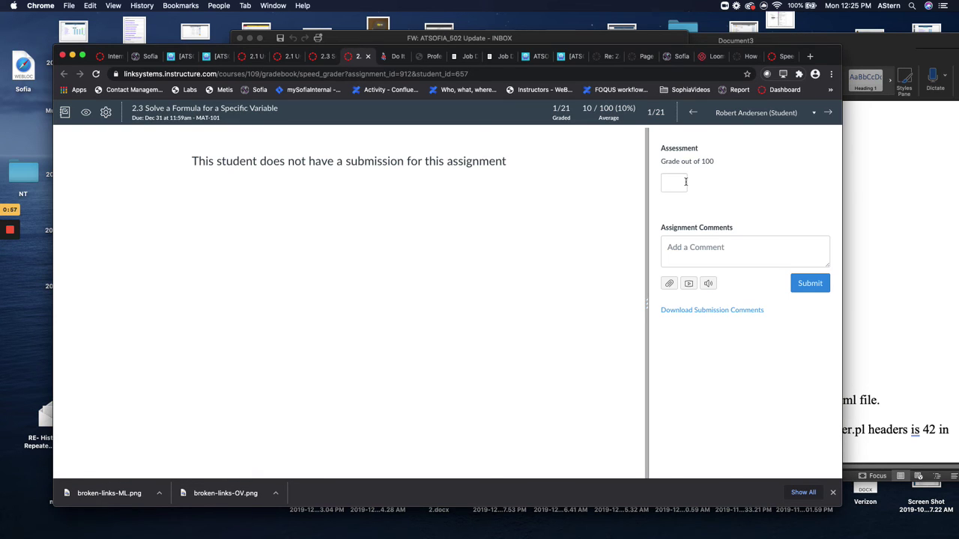
Advance to the third student and view the 2.3 submission versions from Sep 22 at 3pm and Sep 3 at 11:20am
click(829, 114)
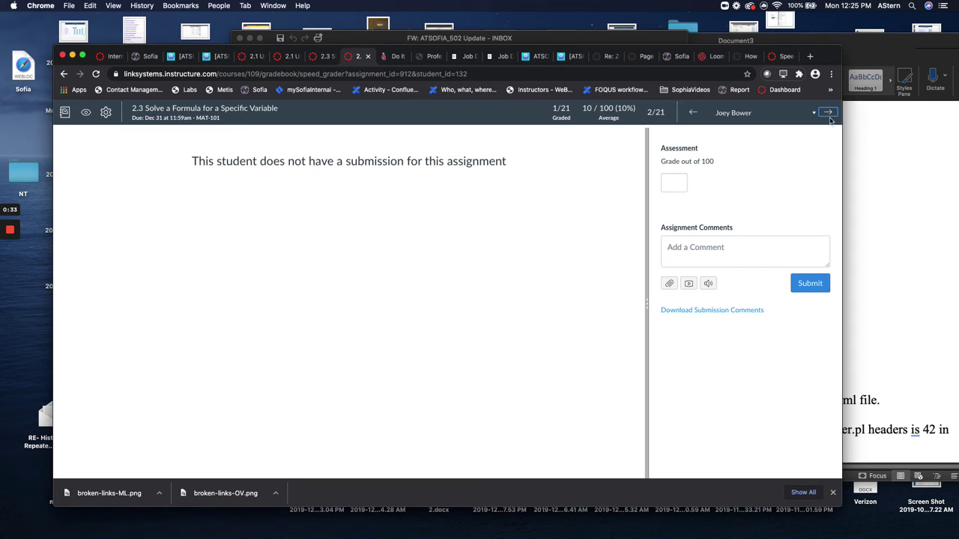
click(828, 113)
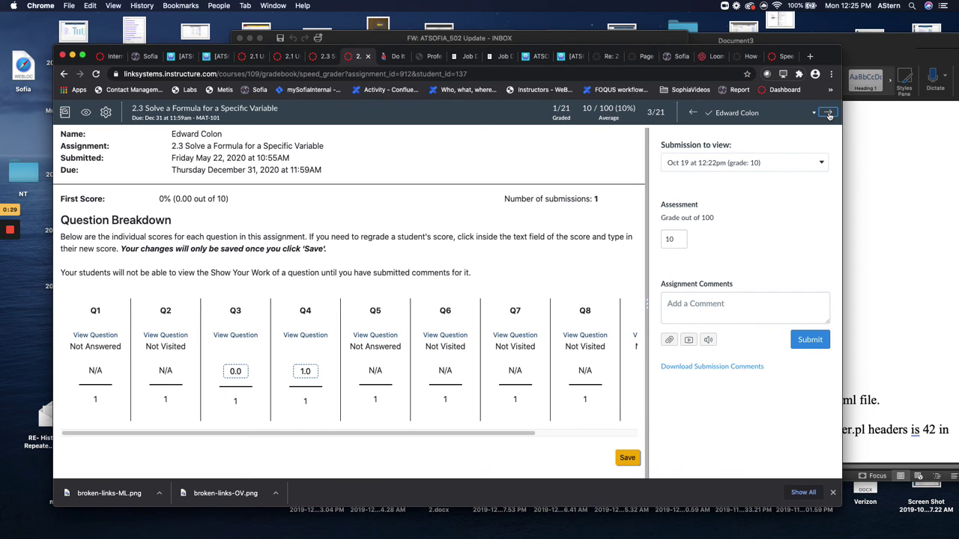
click(822, 161)
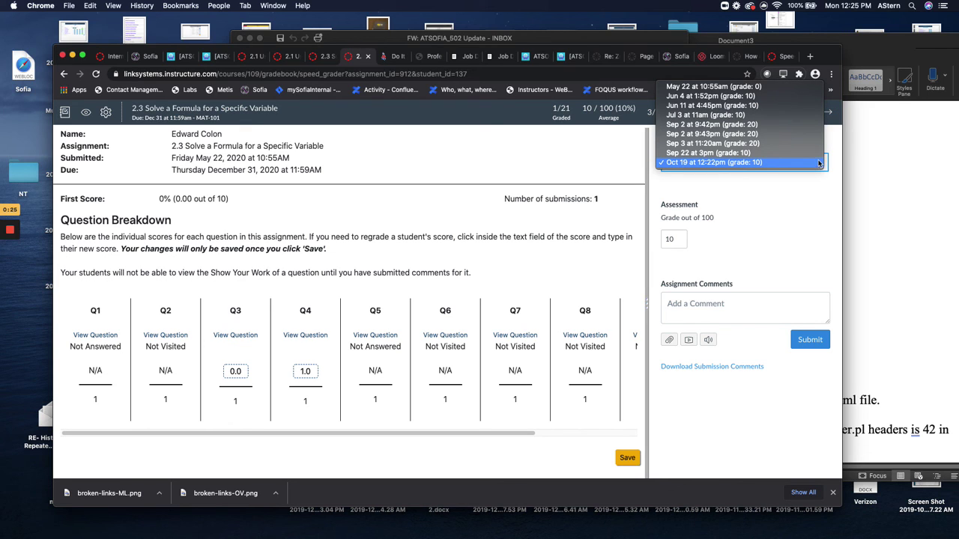
click(816, 153)
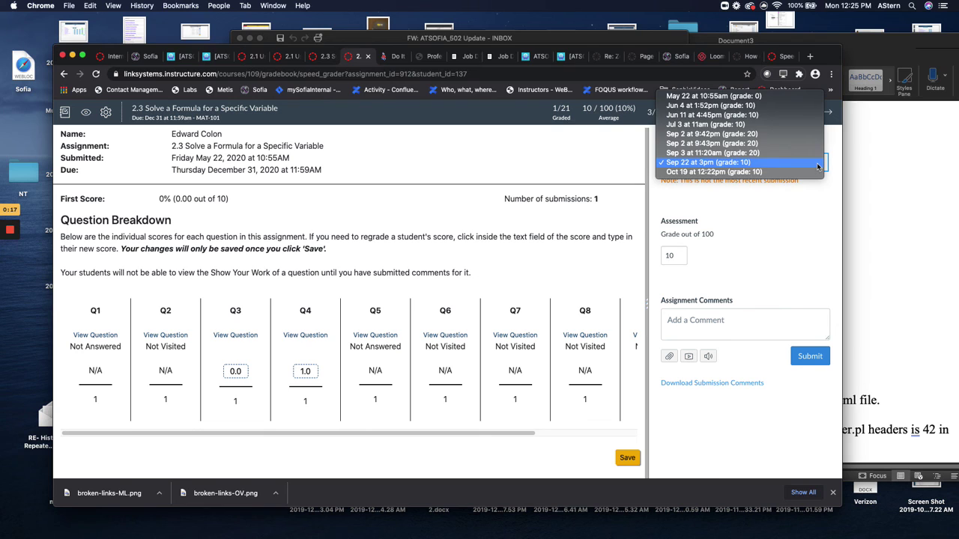
click(817, 162)
click(813, 153)
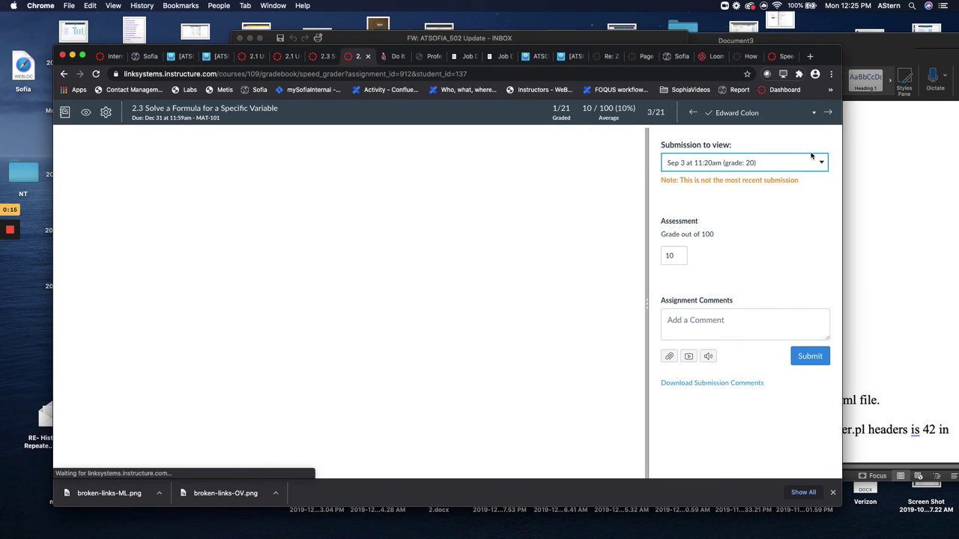